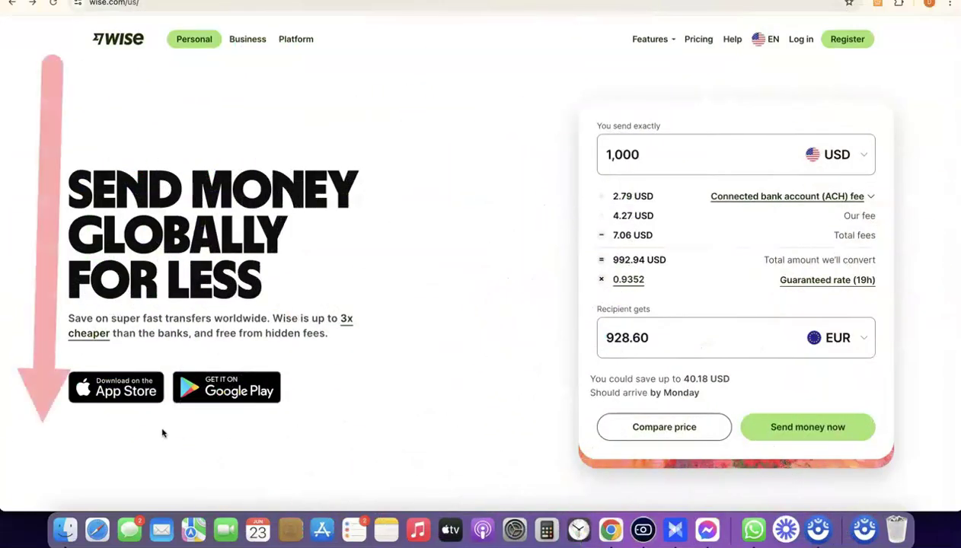
- Replace 1,000 with 100 USD as the amount to send in the homepage converter
{"action": "left_click", "coordinate": [140, 440]}
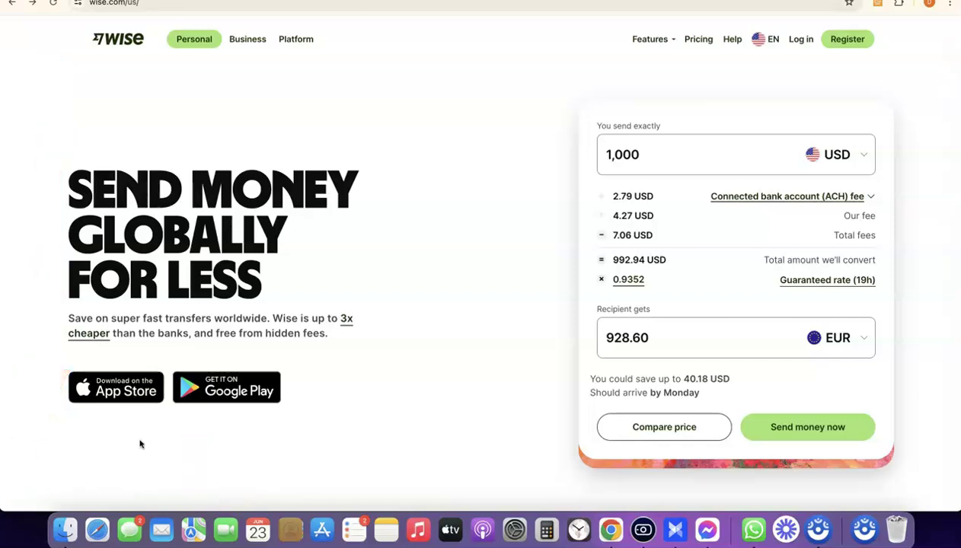
{"action": "left_click", "coordinate": [86, 475]}
{"action": "left_click", "coordinate": [813, 47]}
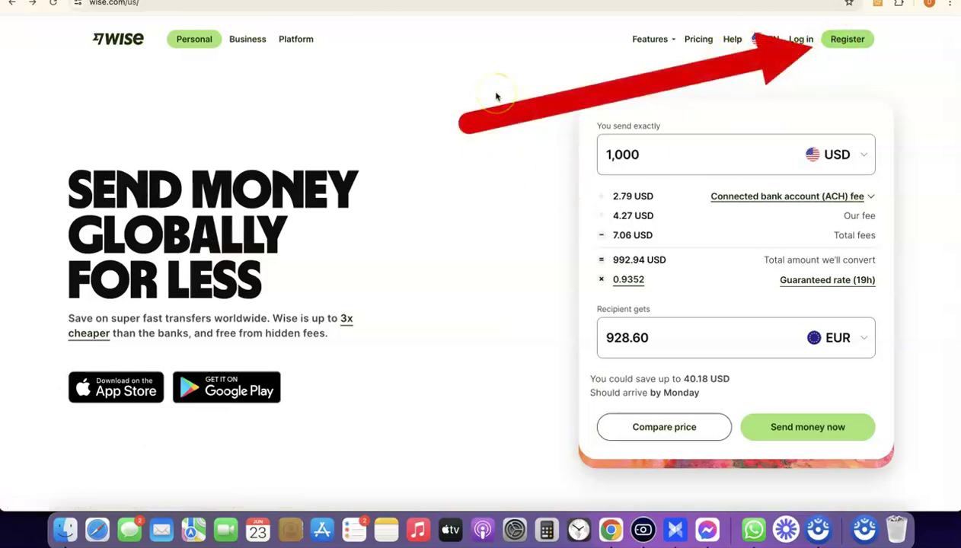
{"action": "left_click", "coordinate": [649, 153]}
{"action": "double_click", "coordinate": [653, 150]}
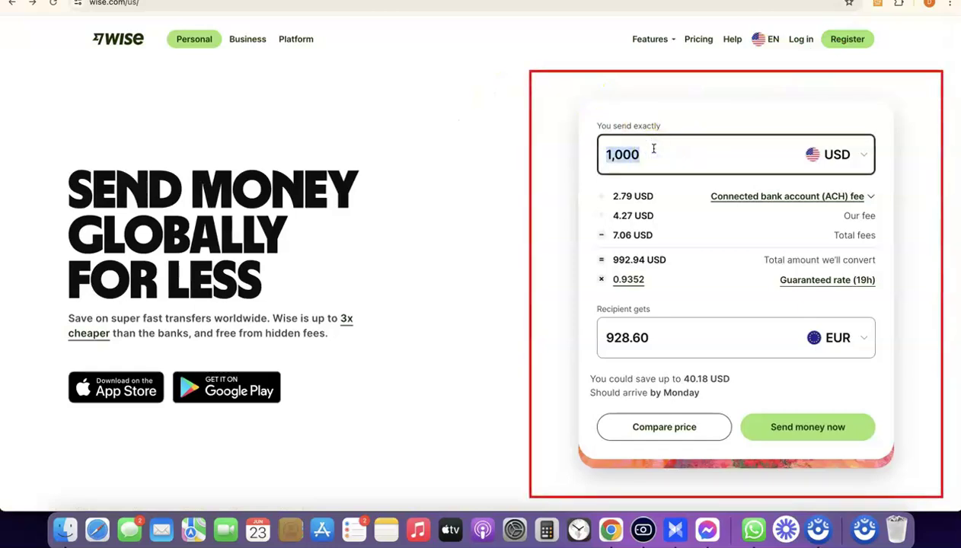
{"action": "type", "text": "100"}
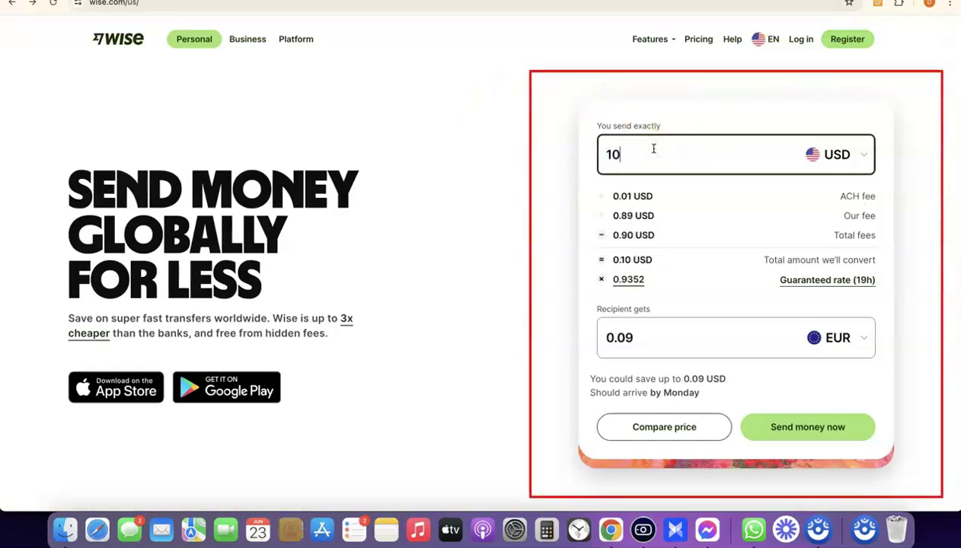
- Switch the recipient currency from EUR to GBP, giving 77.85 GBP received
{"action": "left_click", "coordinate": [861, 338]}
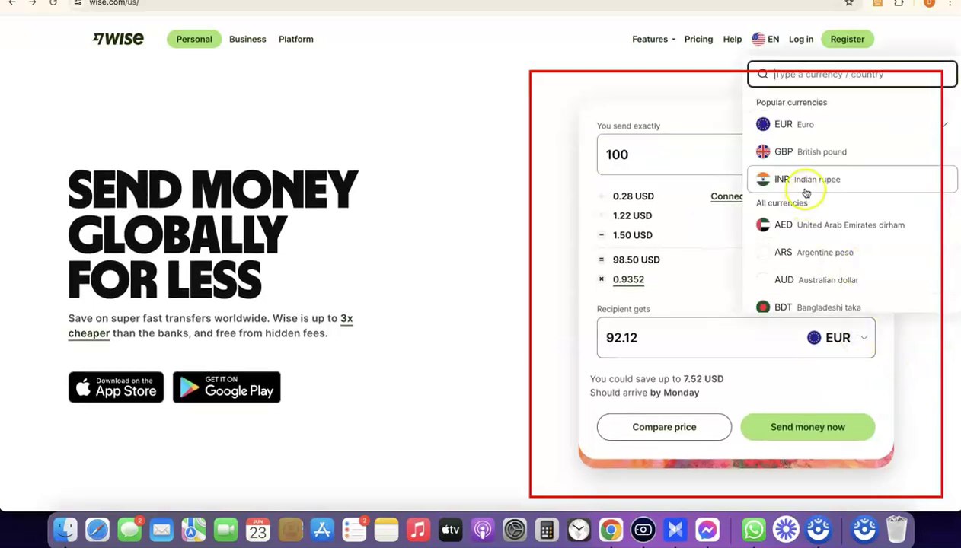
{"action": "left_click", "coordinate": [806, 162]}
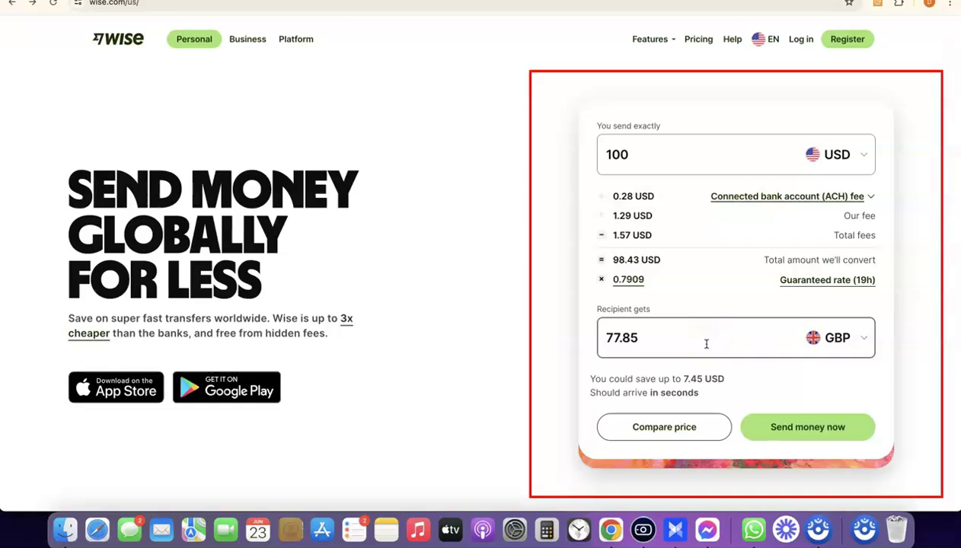
{"action": "left_click", "coordinate": [792, 426]}
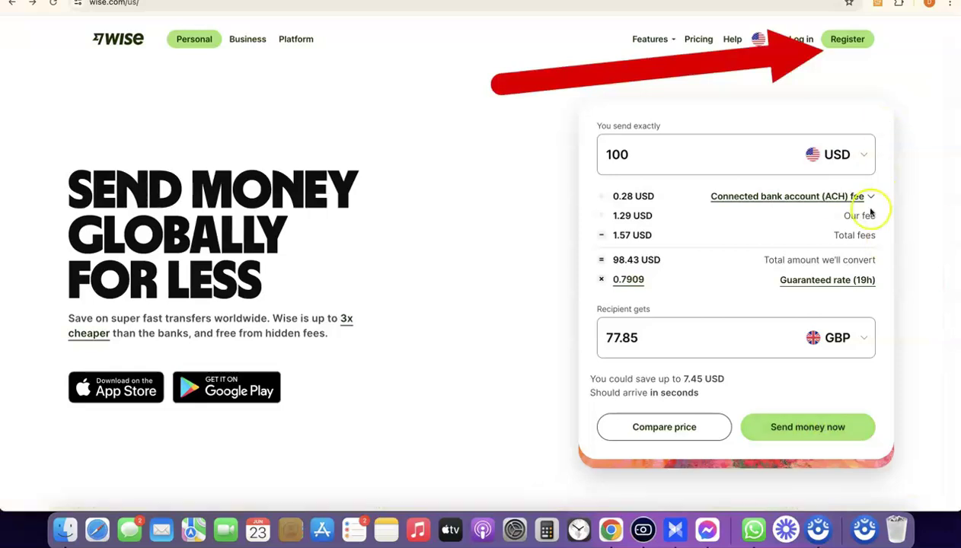
- Start registration with the email address from Chrome autofill and continue
{"action": "left_click", "coordinate": [840, 46]}
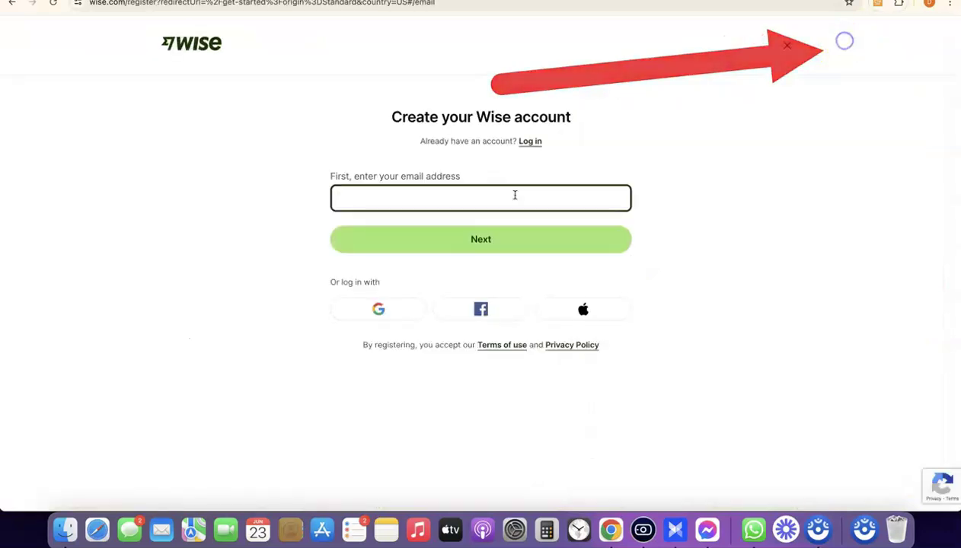
{"action": "left_click", "coordinate": [481, 198]}
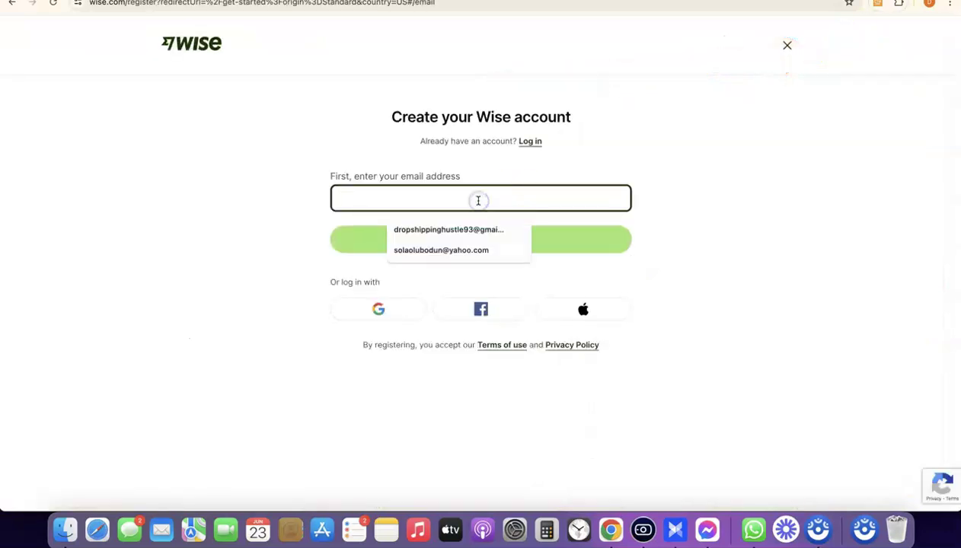
{"action": "key", "text": "Down"}
{"action": "key", "text": "Return"}
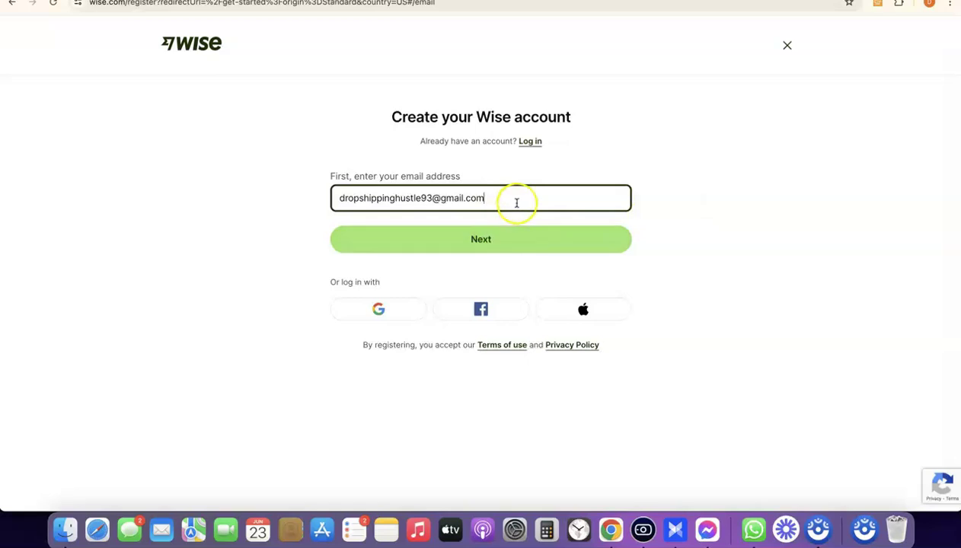
{"action": "left_click", "coordinate": [481, 241]}
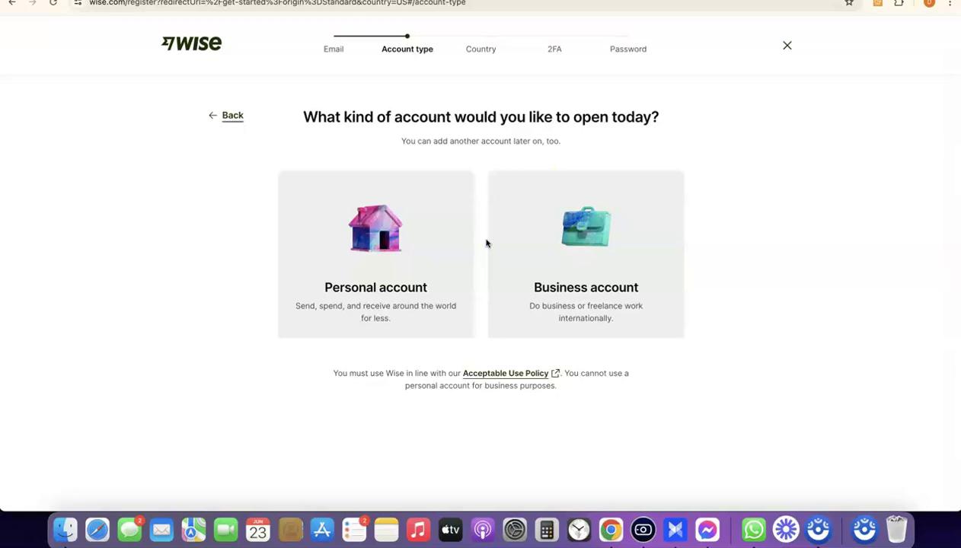
- Select the Personal account type
{"action": "left_click", "coordinate": [427, 238]}
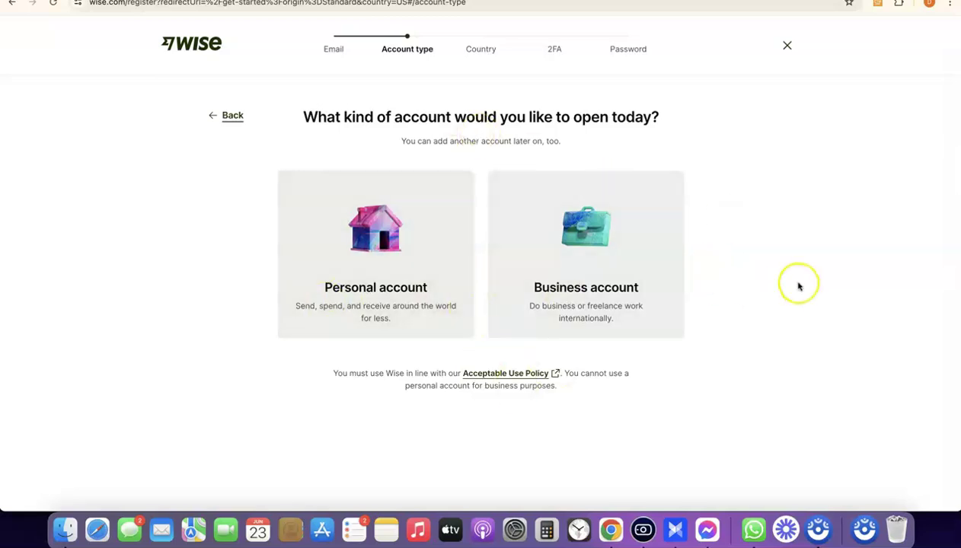
{"action": "left_click", "coordinate": [375, 256]}
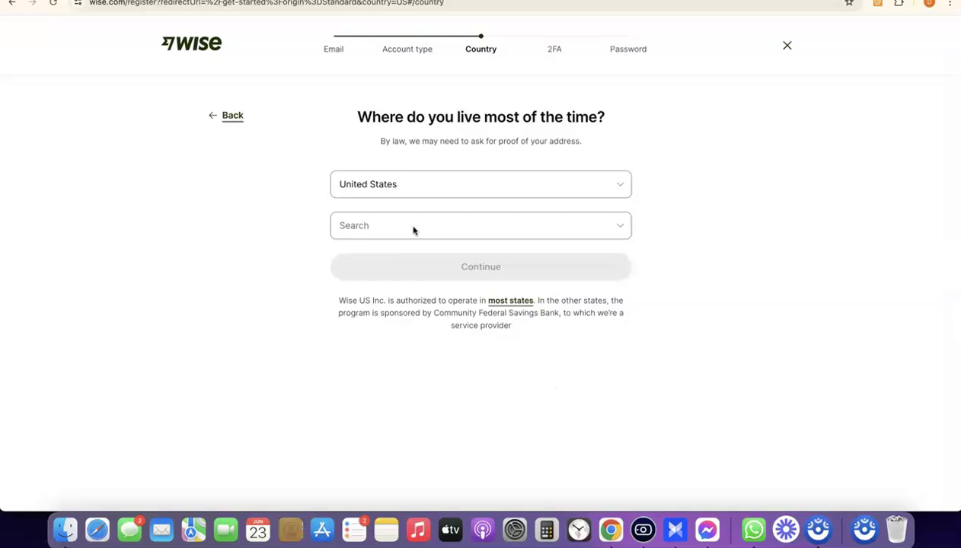
- Keep United States as country of residence, pick the state, and continue
{"action": "left_click", "coordinate": [622, 188]}
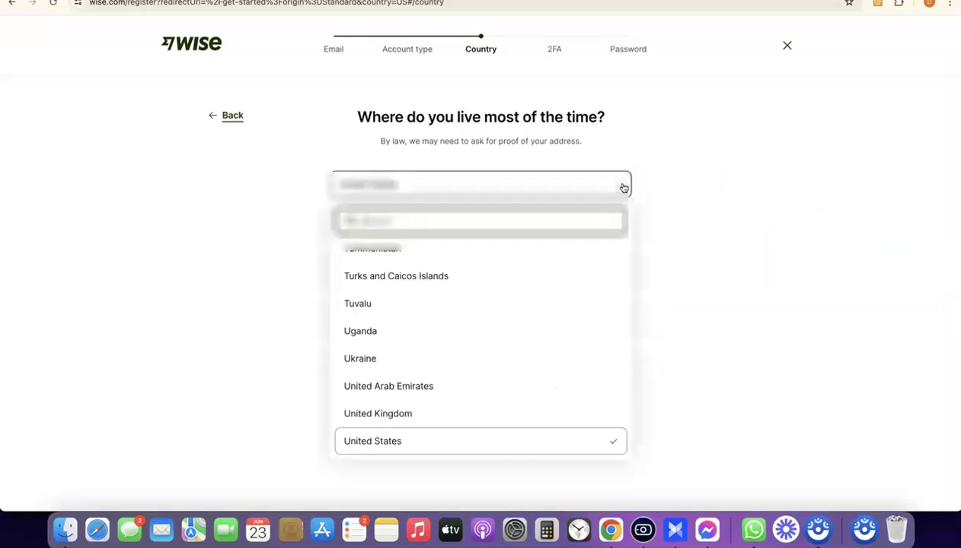
{"action": "left_click", "coordinate": [622, 187]}
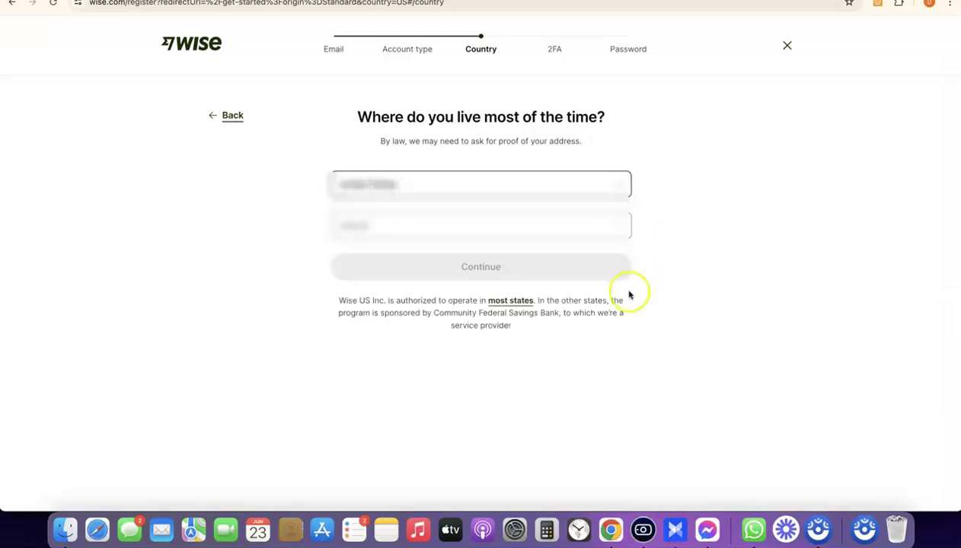
{"action": "left_click", "coordinate": [618, 228]}
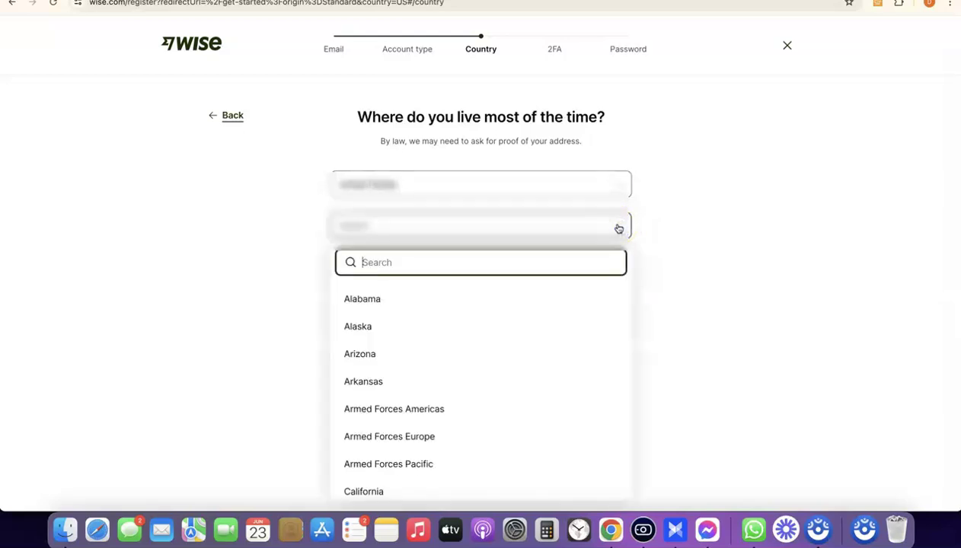
{"action": "left_click", "coordinate": [429, 263]}
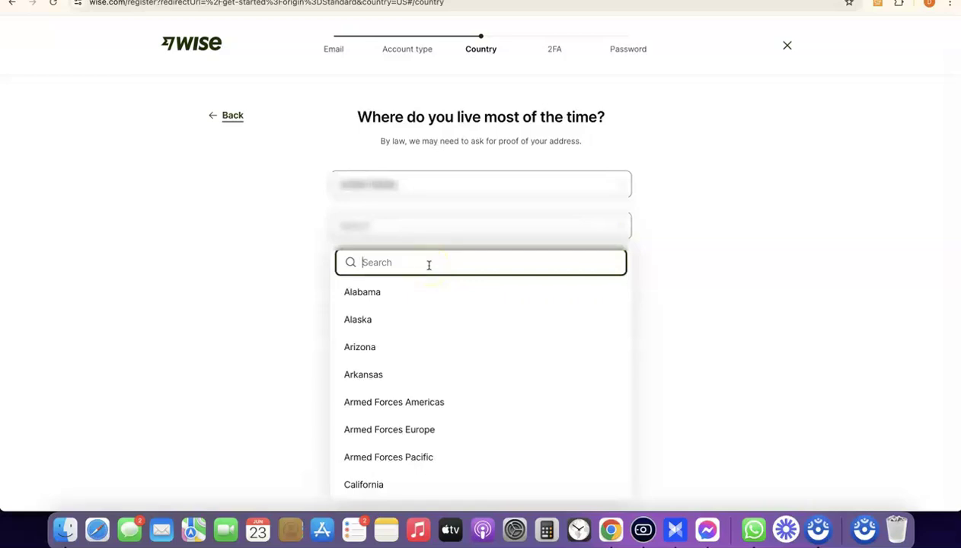
{"action": "left_click", "coordinate": [444, 225]}
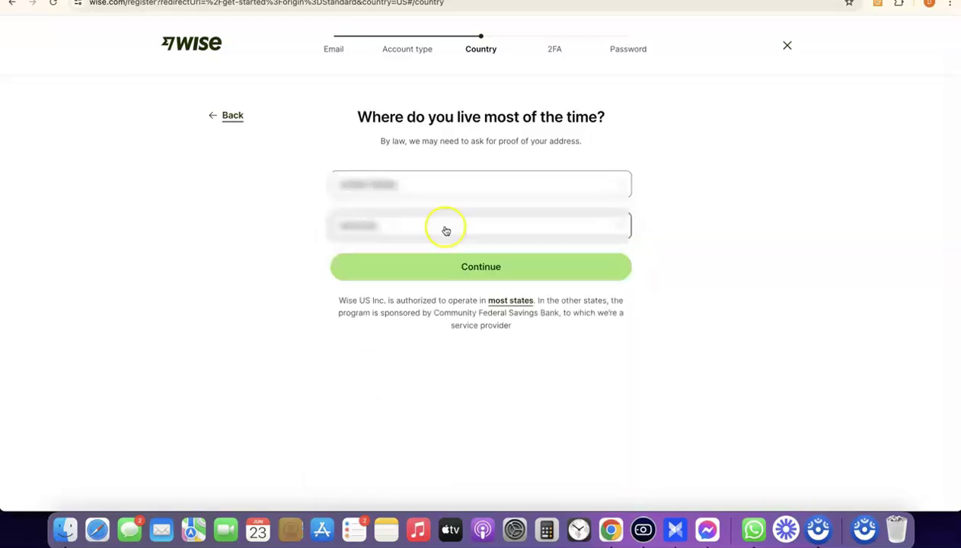
{"action": "left_click", "coordinate": [483, 276]}
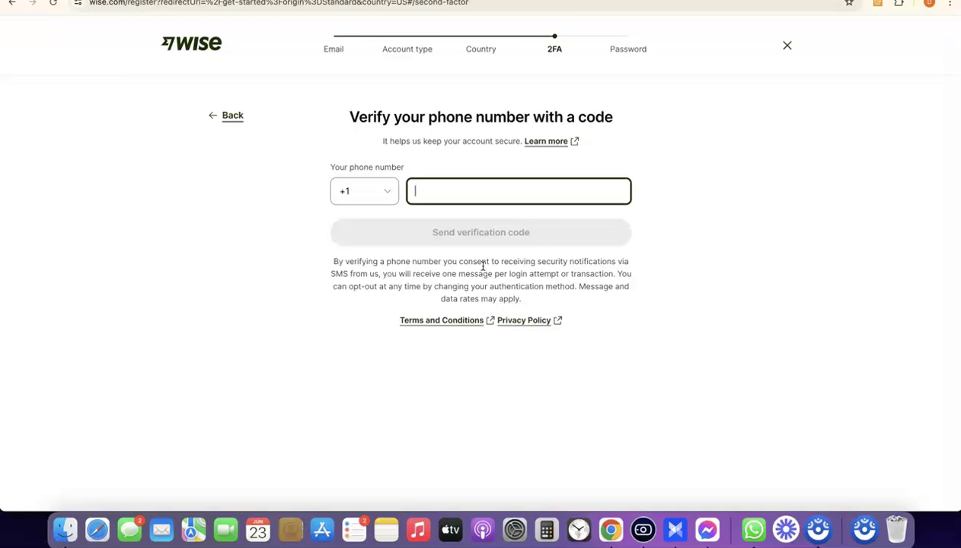
- Paste the phone number after +1 and request a verification code by text
{"action": "left_click", "coordinate": [431, 191]}
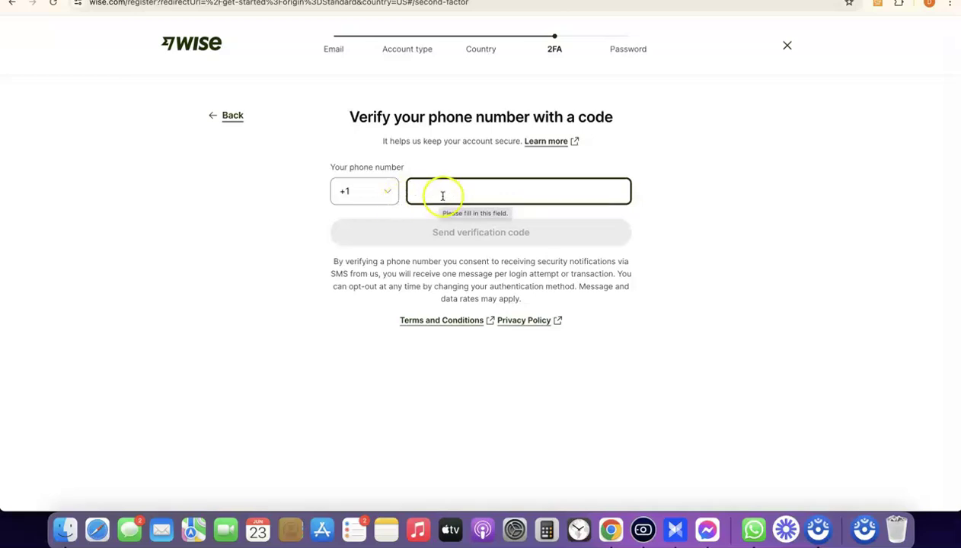
{"action": "key", "text": "super+v"}
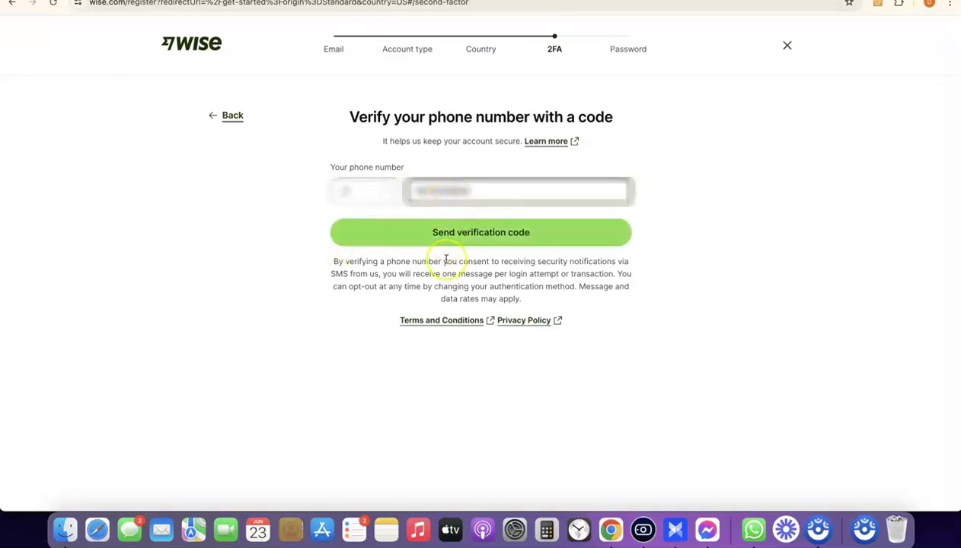
{"action": "left_click", "coordinate": [471, 242]}
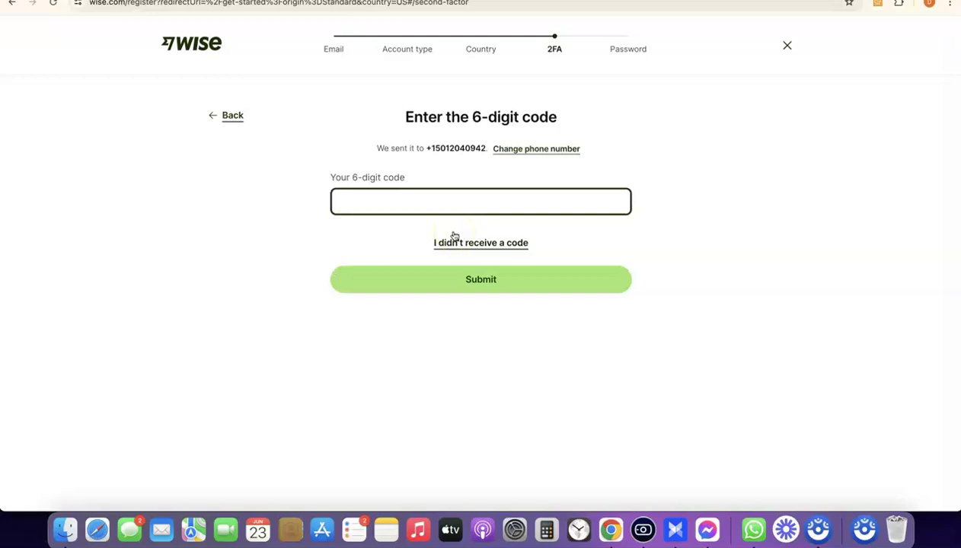
- Paste the received 6-digit verification code and submit it
{"action": "left_click", "coordinate": [426, 235]}
{"action": "left_click", "coordinate": [433, 206]}
{"action": "left_click", "coordinate": [429, 213]}
{"action": "scroll", "coordinate": [472, 279], "scroll_direction": "up", "scroll_amount": 5}
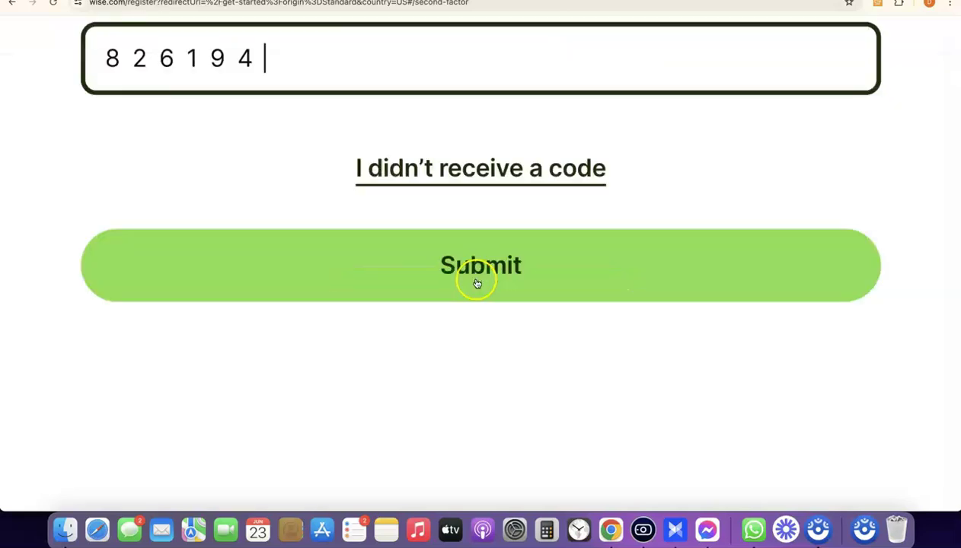
{"action": "left_click", "coordinate": [477, 280]}
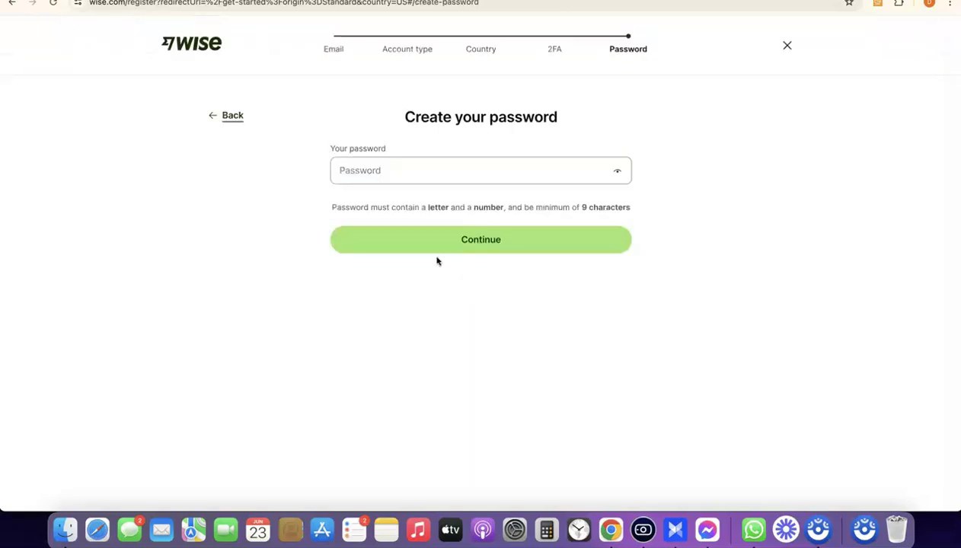
- Use Chrome's suggested strong password for the account and continue
{"action": "left_click", "coordinate": [423, 170]}
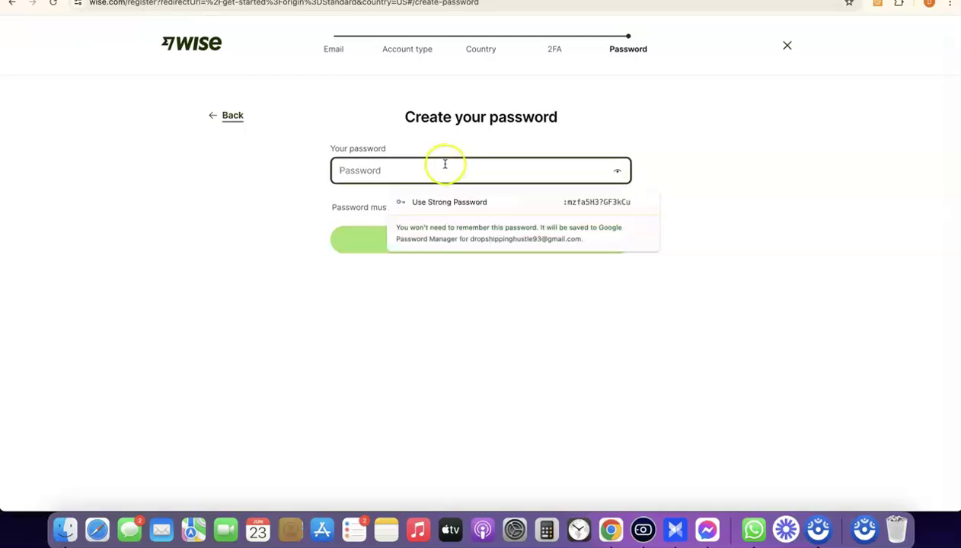
{"action": "left_click", "coordinate": [448, 202]}
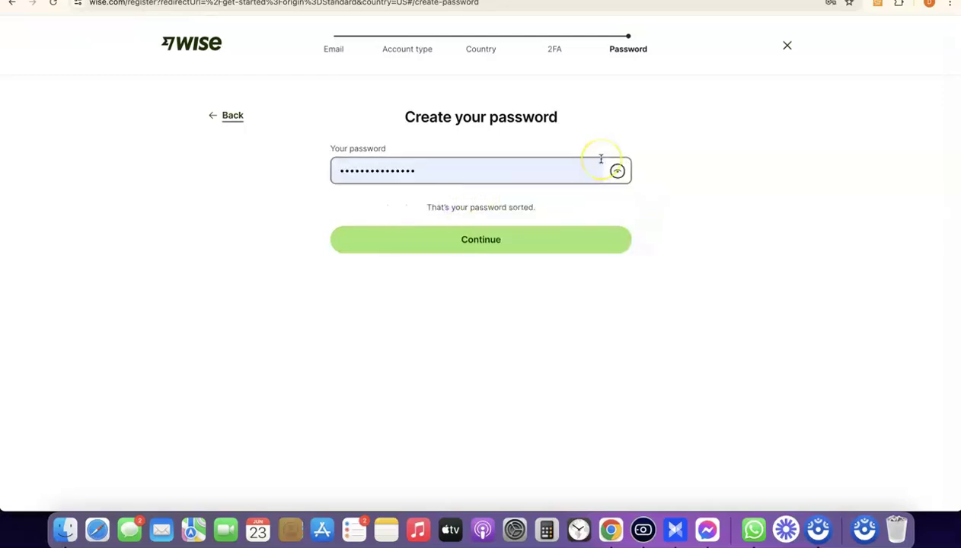
{"action": "left_click", "coordinate": [488, 239]}
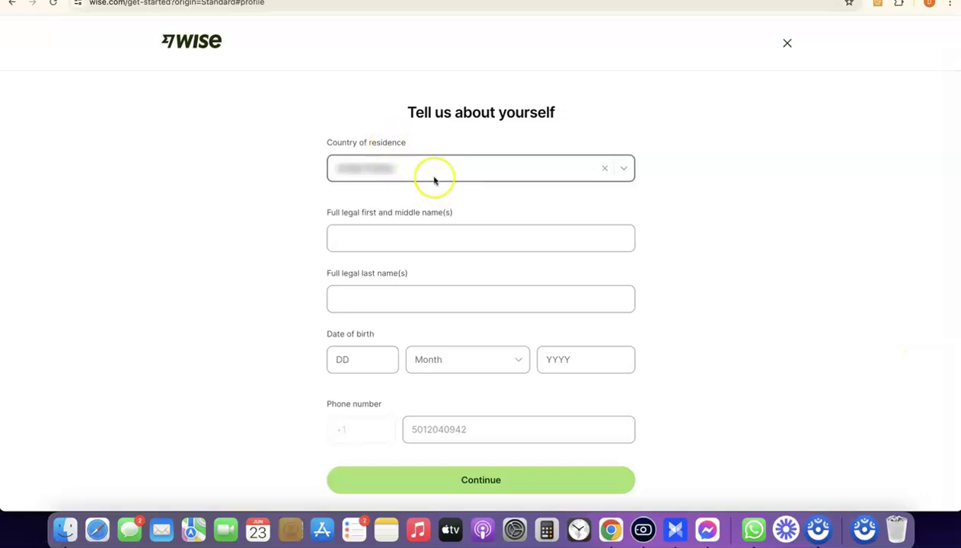
- Fill in first, middle and last names, birth day and year, and phone number, then continue
{"action": "left_click", "coordinate": [449, 244]}
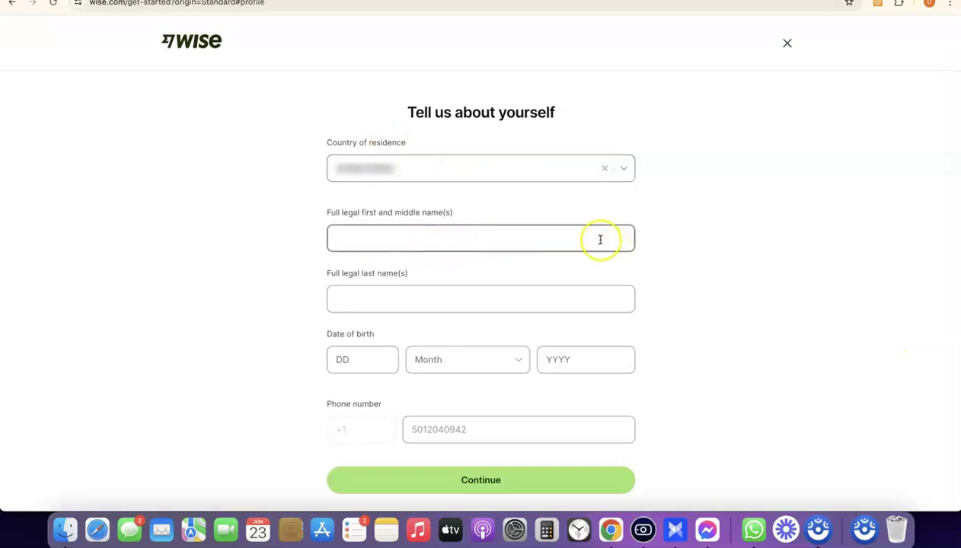
{"action": "left_click", "coordinate": [407, 303]}
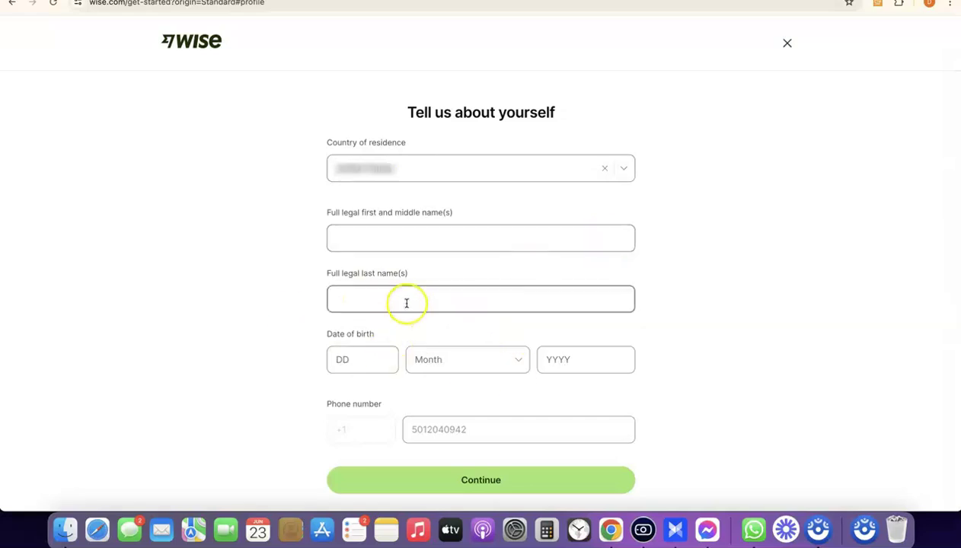
{"action": "left_click", "coordinate": [311, 386]}
{"action": "left_click", "coordinate": [356, 359]}
{"action": "left_click", "coordinate": [574, 357]}
{"action": "left_click", "coordinate": [428, 430]}
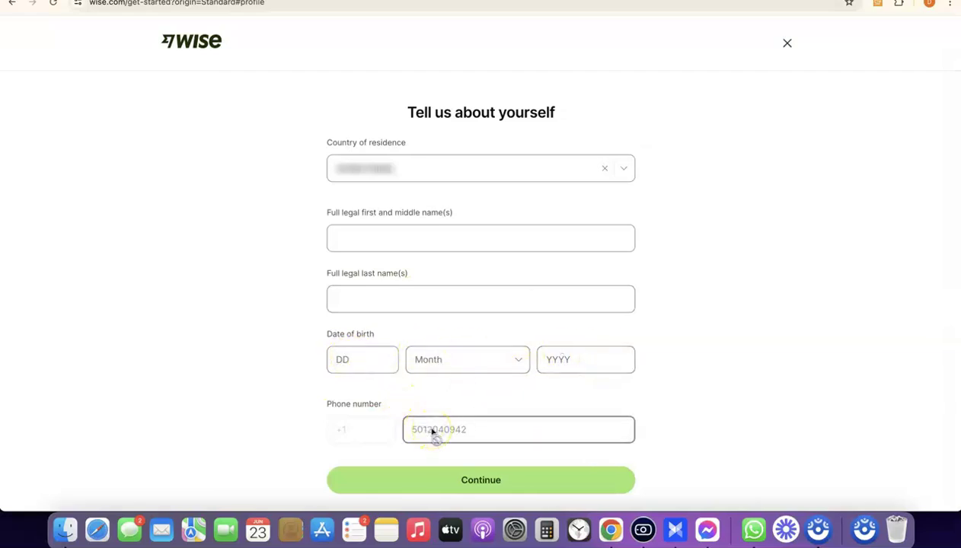
{"action": "left_click", "coordinate": [310, 403]}
{"action": "left_click", "coordinate": [502, 439]}
{"action": "left_click", "coordinate": [656, 386]}
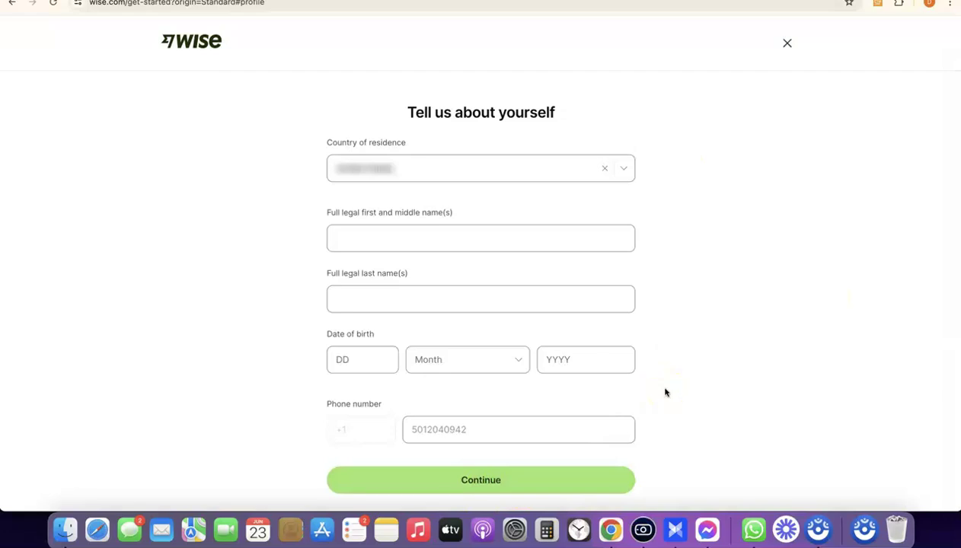
{"action": "left_click", "coordinate": [683, 182]}
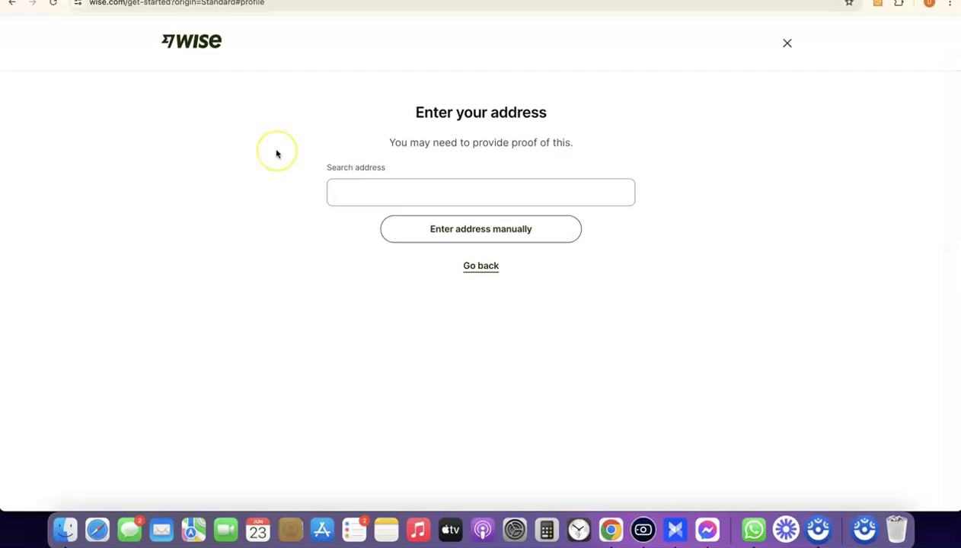
- Paste the home address into the search, pick the matching suggestion, and confirm it
{"action": "left_click", "coordinate": [464, 191]}
{"action": "key", "text": "super+v"}
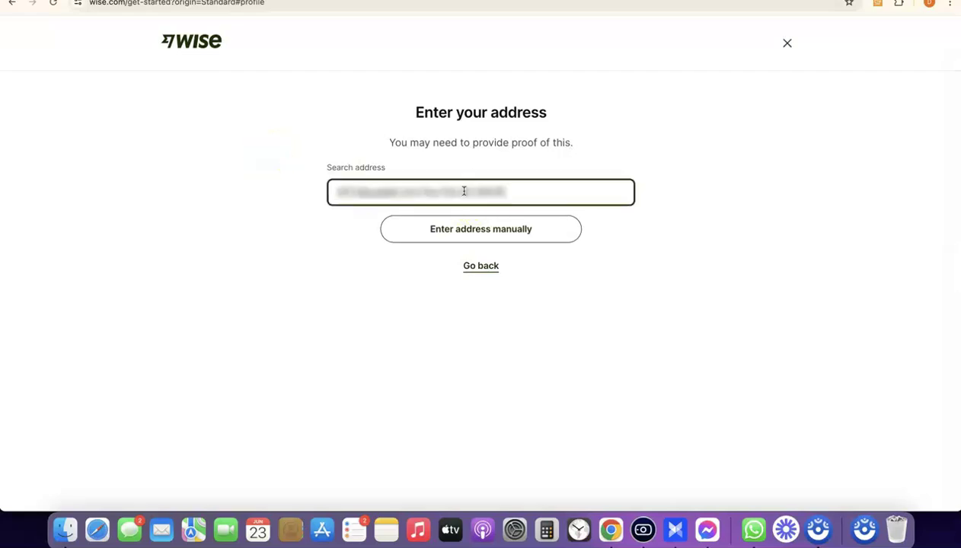
{"action": "left_click", "coordinate": [610, 223]}
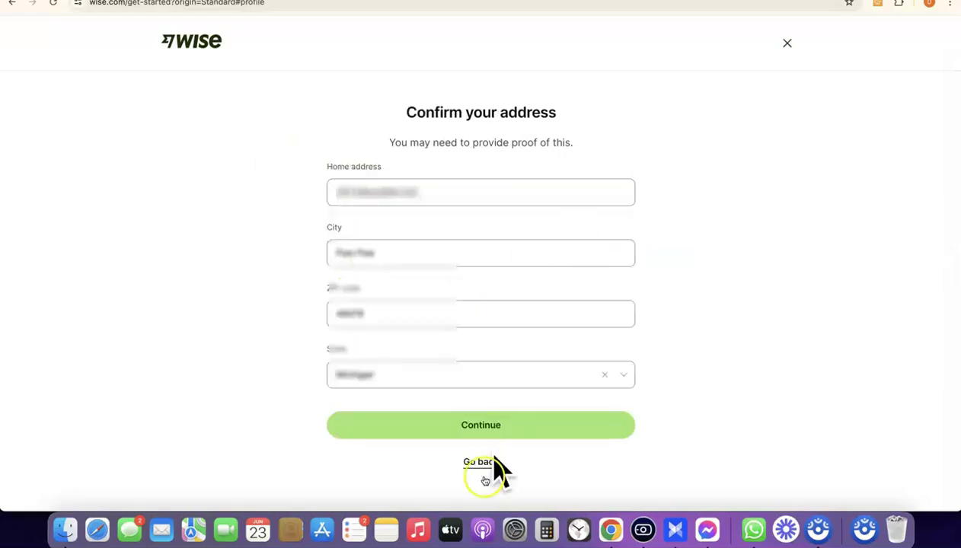
{"action": "left_click", "coordinate": [480, 428]}
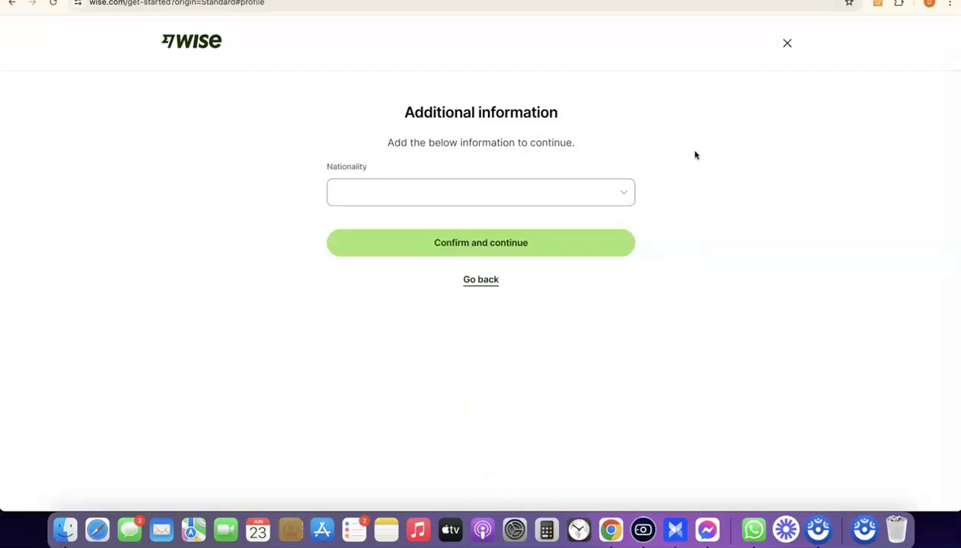
- Choose the nationality from the country list and confirm
{"action": "left_click", "coordinate": [620, 194]}
{"action": "scroll", "coordinate": [415, 266], "scroll_direction": "down", "scroll_amount": 10}
{"action": "scroll", "coordinate": [406, 277], "scroll_direction": "down", "scroll_amount": 8}
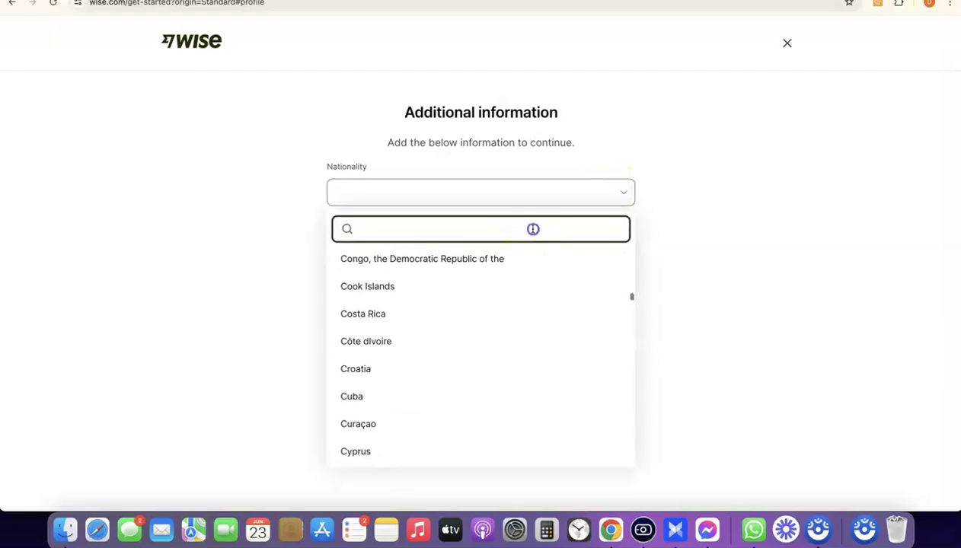
{"action": "left_click", "coordinate": [651, 201]}
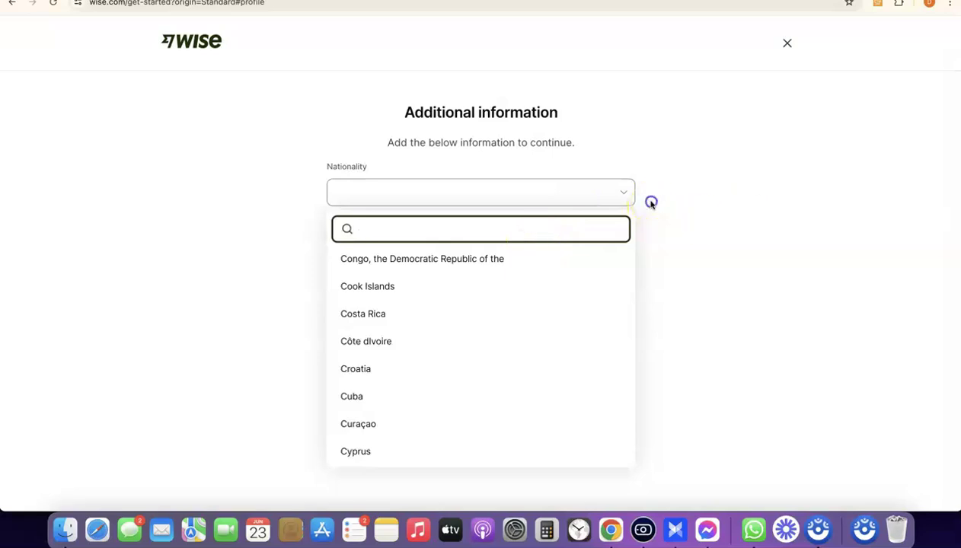
{"action": "left_click", "coordinate": [481, 242]}
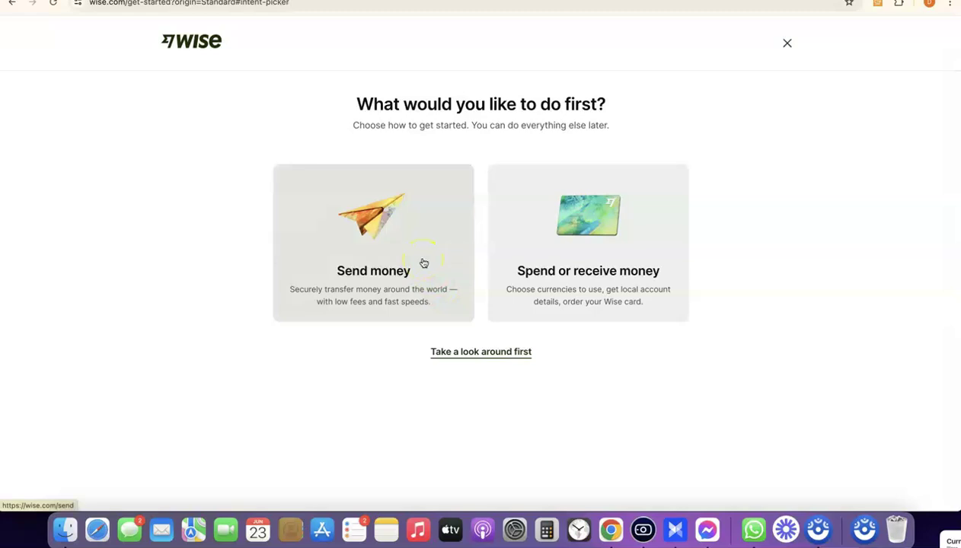
- Choose Spend or receive money as the first task and continue past the setup overview
{"action": "left_click", "coordinate": [562, 267]}
{"action": "left_click", "coordinate": [478, 442]}
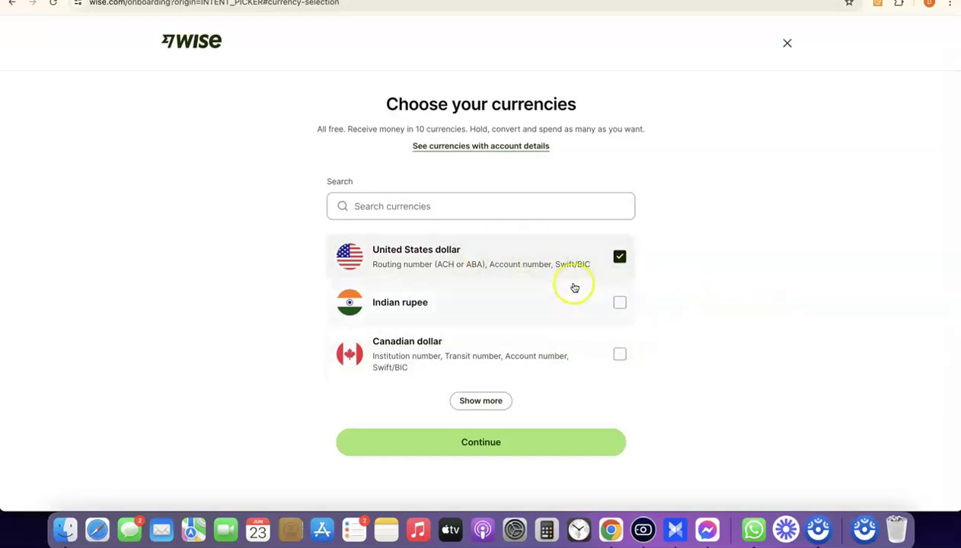
- Keep United States dollar as the account currency and defer ordering the Wise debit card
{"action": "left_click", "coordinate": [482, 447]}
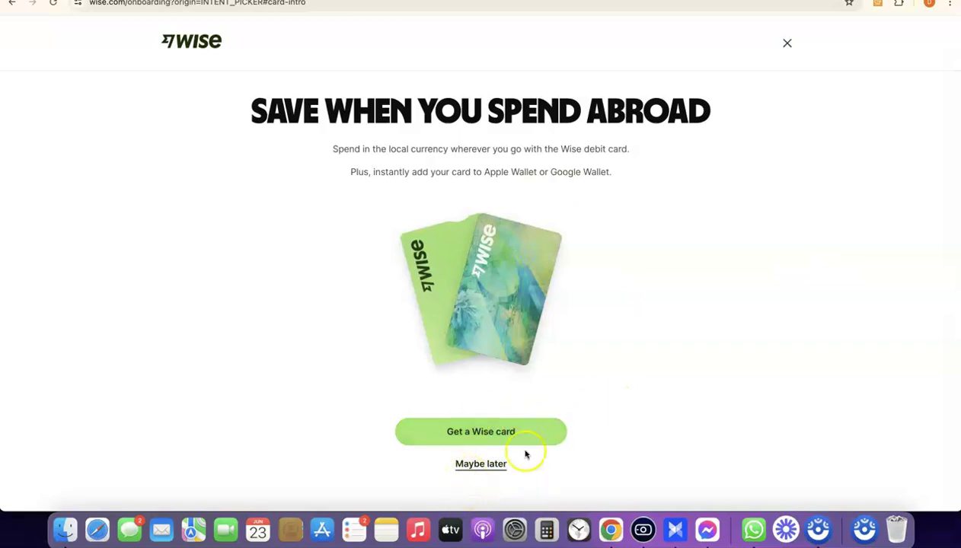
{"action": "left_click", "coordinate": [482, 466]}
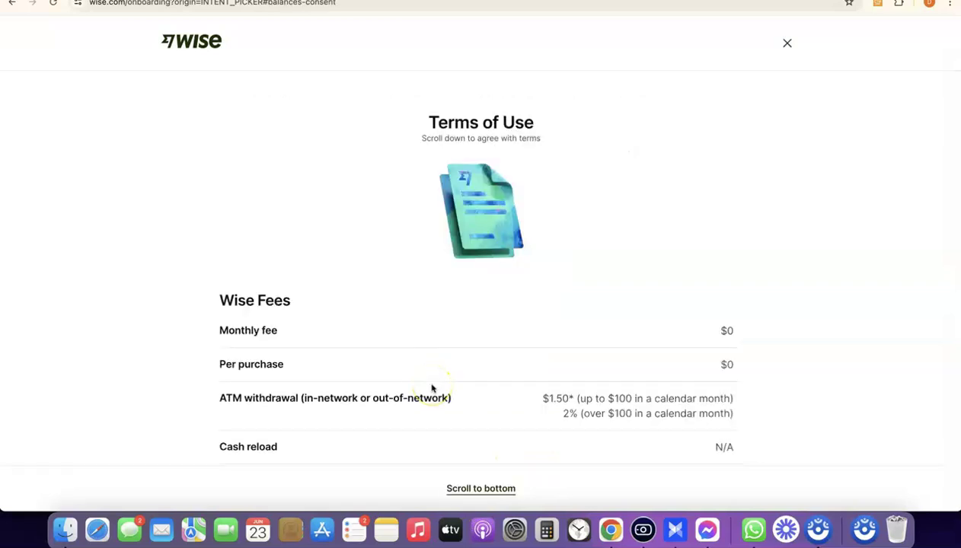
- Scroll to the end of the Wise Terms of Use and agree to them
{"action": "left_click", "coordinate": [482, 488]}
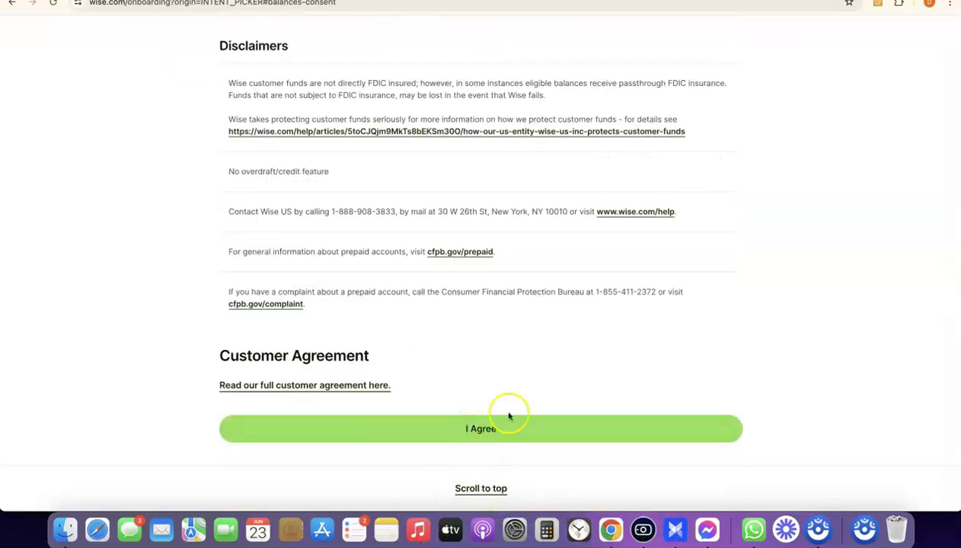
{"action": "left_click", "coordinate": [483, 429]}
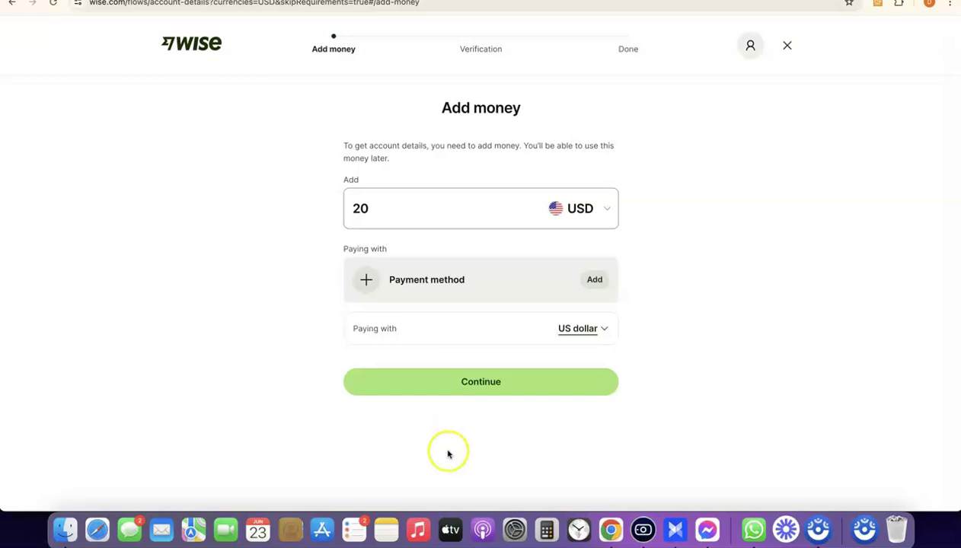
{"action": "left_click", "coordinate": [403, 213]}
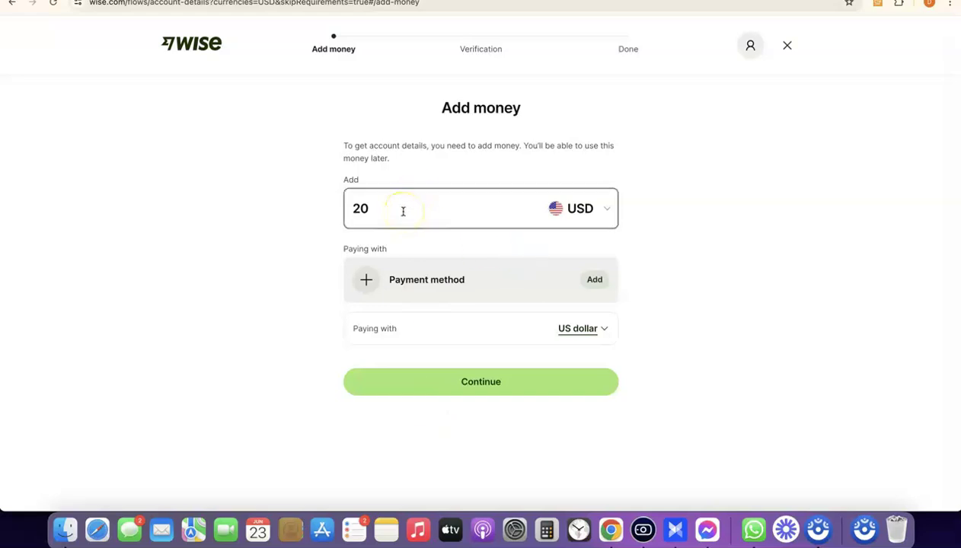
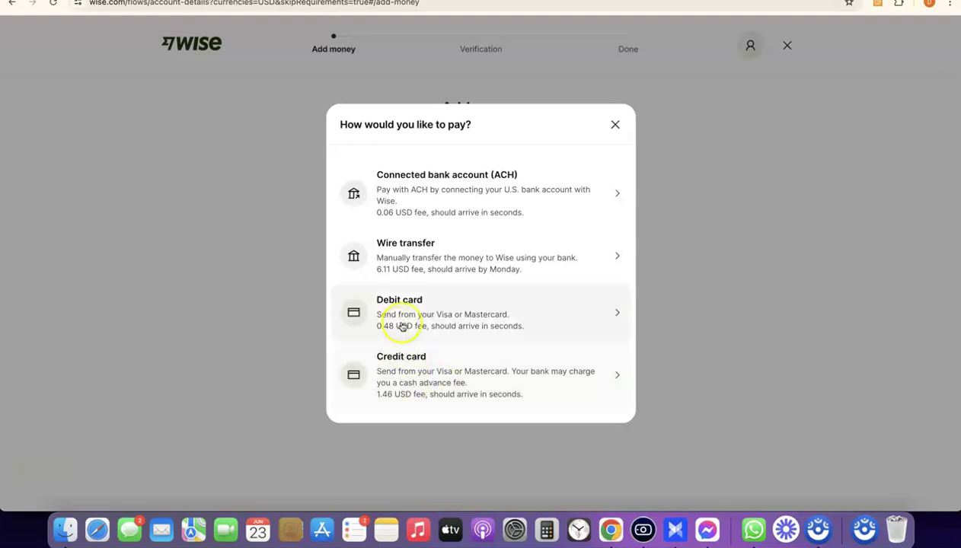
- Try credit card, then switch to debit card, giving a 0.48 USD fee and 20.48 USD total
{"action": "left_click", "coordinate": [396, 371]}
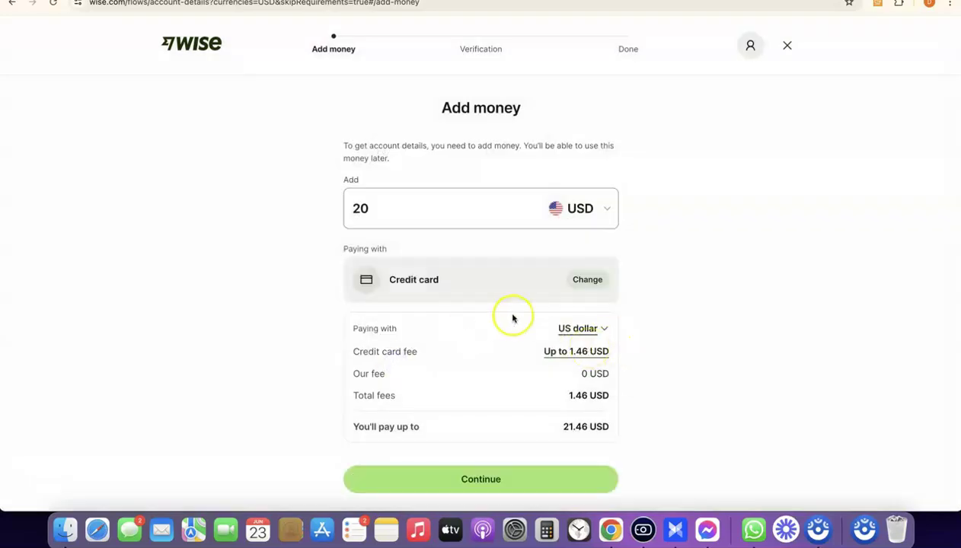
{"action": "left_click", "coordinate": [563, 278]}
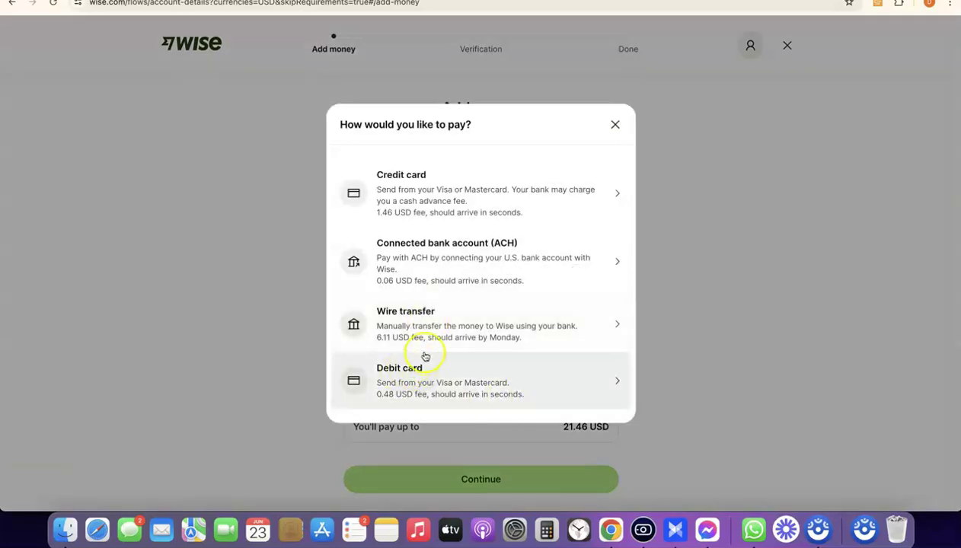
{"action": "left_click", "coordinate": [383, 378]}
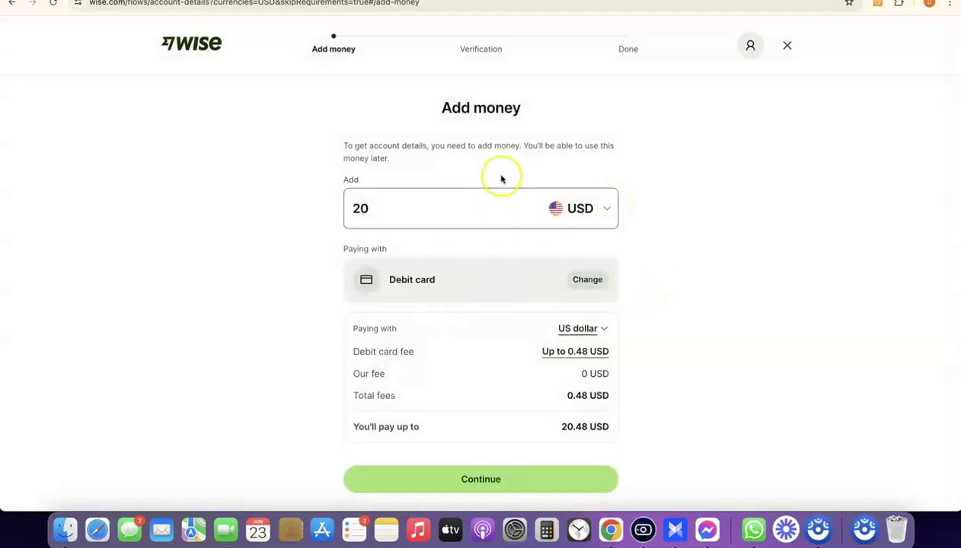
{"action": "scroll", "coordinate": [555, 236], "scroll_direction": "down", "scroll_amount": 1}
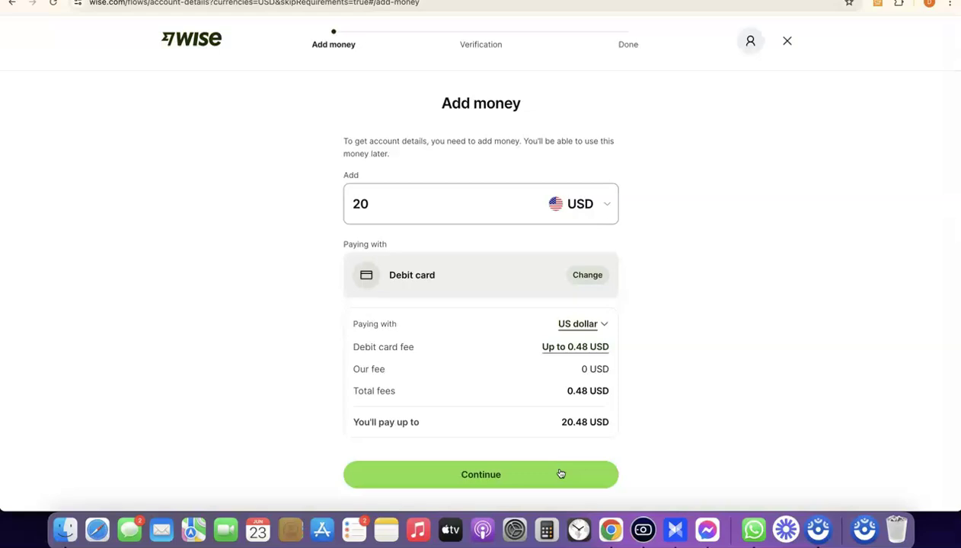
- Continue with the 20 USD debit card top-up, then return to Add money with the payment method unset
{"action": "left_click", "coordinate": [550, 472]}
{"action": "left_click", "coordinate": [717, 155]}
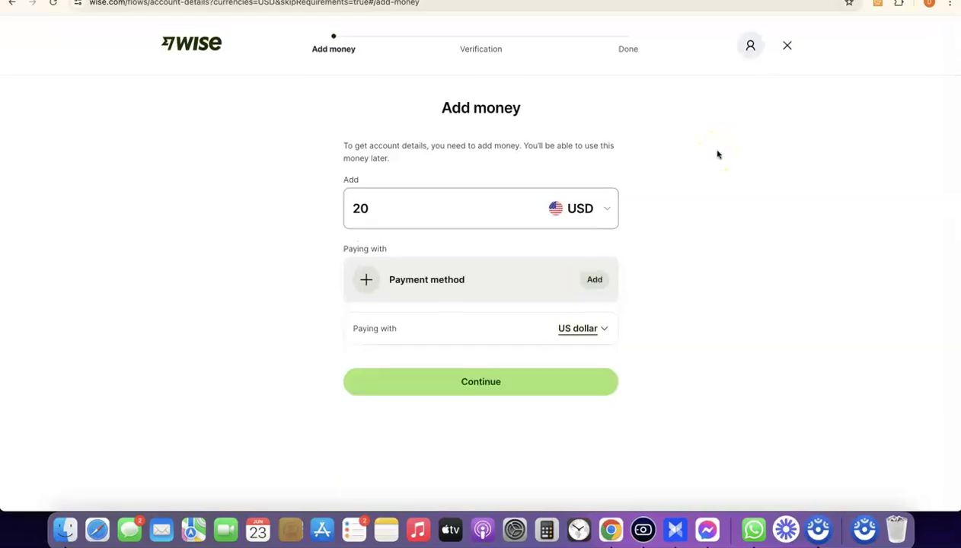